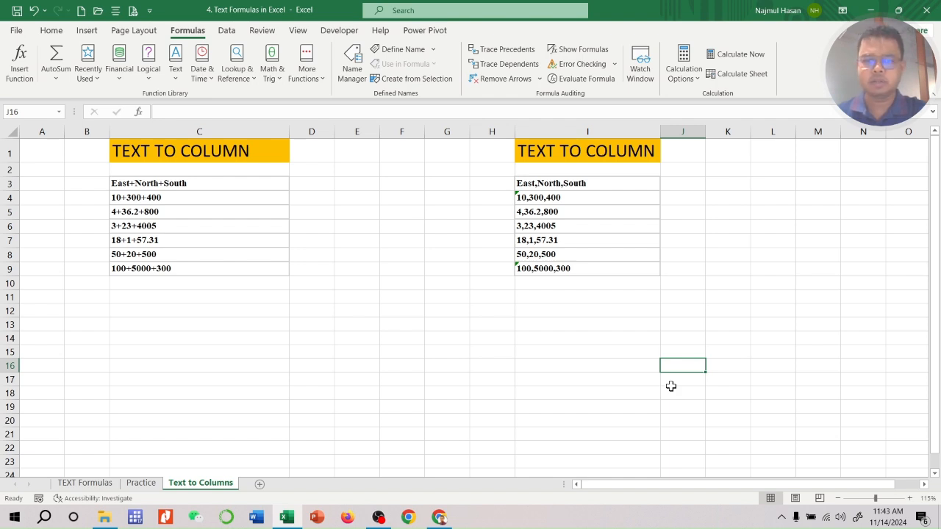
{"action": "left_click_drag", "start_coordinate": [607, 183], "coordinate": [599, 266]}
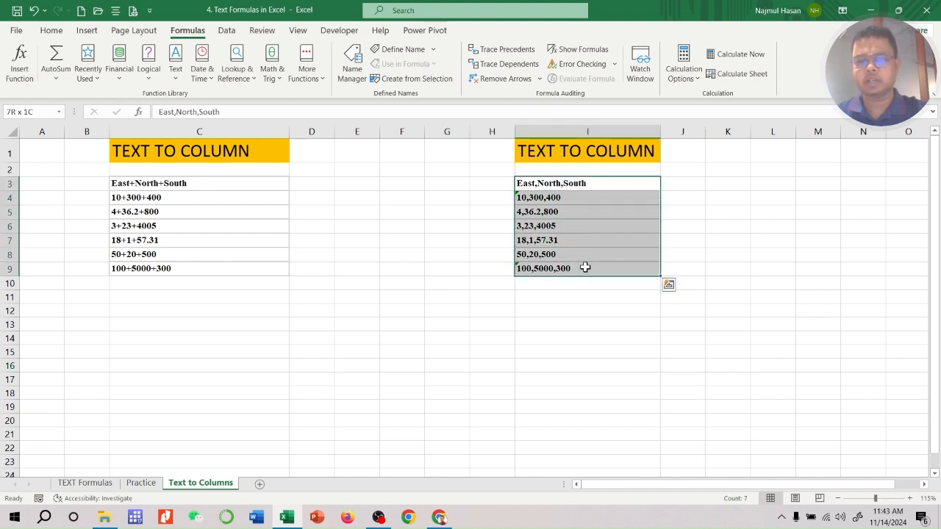
{"action": "left_click", "coordinate": [592, 337]}
{"action": "left_click_drag", "start_coordinate": [600, 183], "coordinate": [599, 267]}
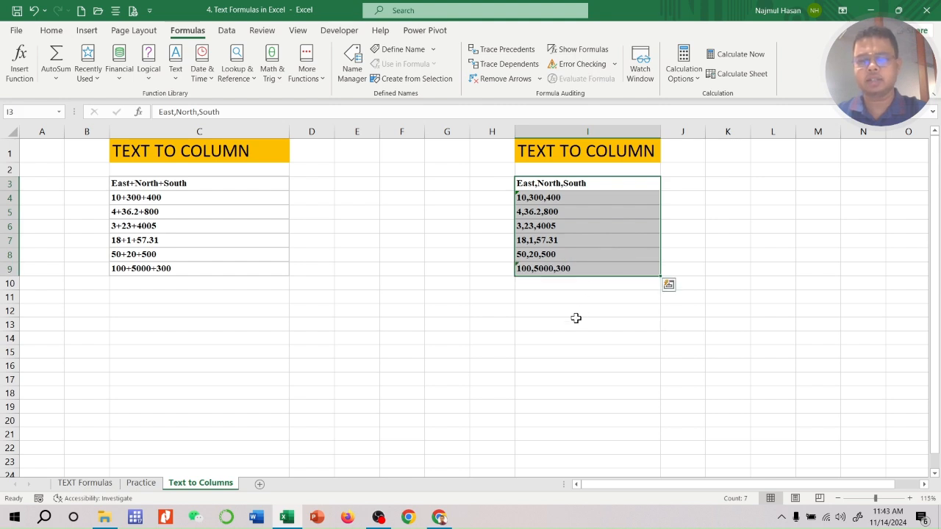
{"action": "left_click", "coordinate": [610, 351]}
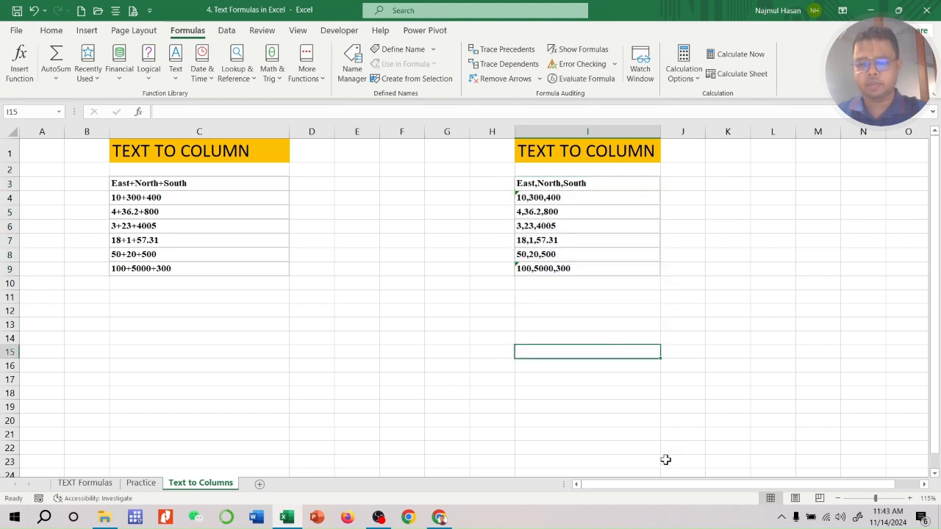
Clear the TEXT TO COLUMN heading from cell I1 above the comma-separated list
{"action": "left_click_drag", "start_coordinate": [650, 485], "coordinate": [748, 481]}
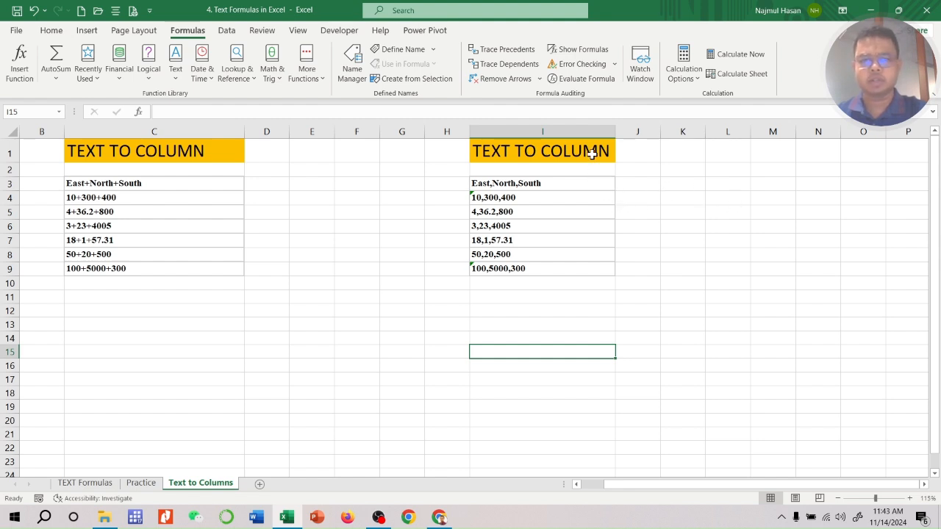
{"action": "left_click", "coordinate": [579, 155]}
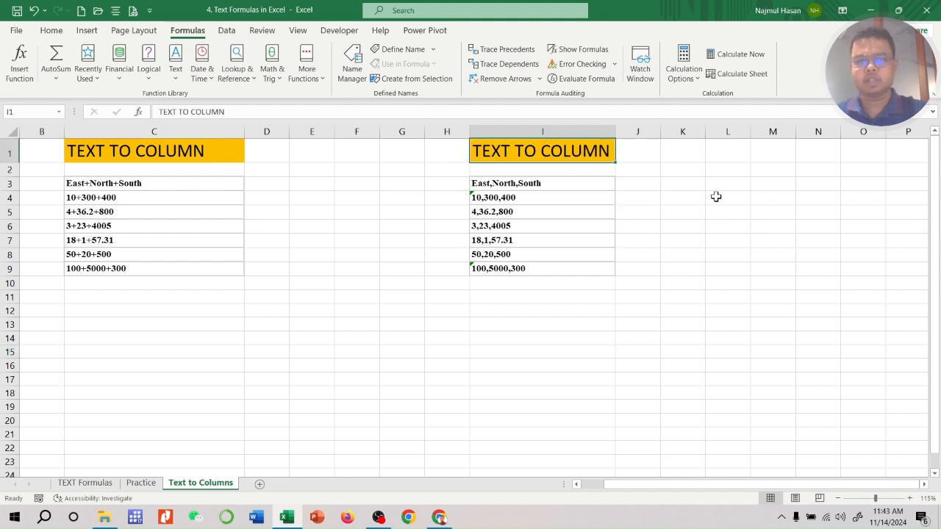
{"action": "key", "text": "Delete"}
{"action": "left_click", "coordinate": [578, 320]}
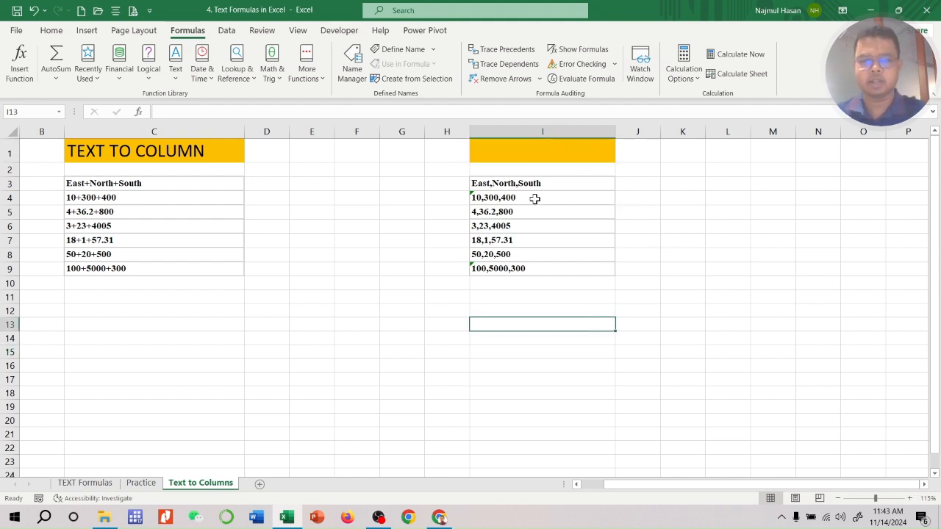
Split column I with Text to Columns as delimited data, using the comma delimiter, General format and destination $I$1
{"action": "left_click", "coordinate": [557, 131]}
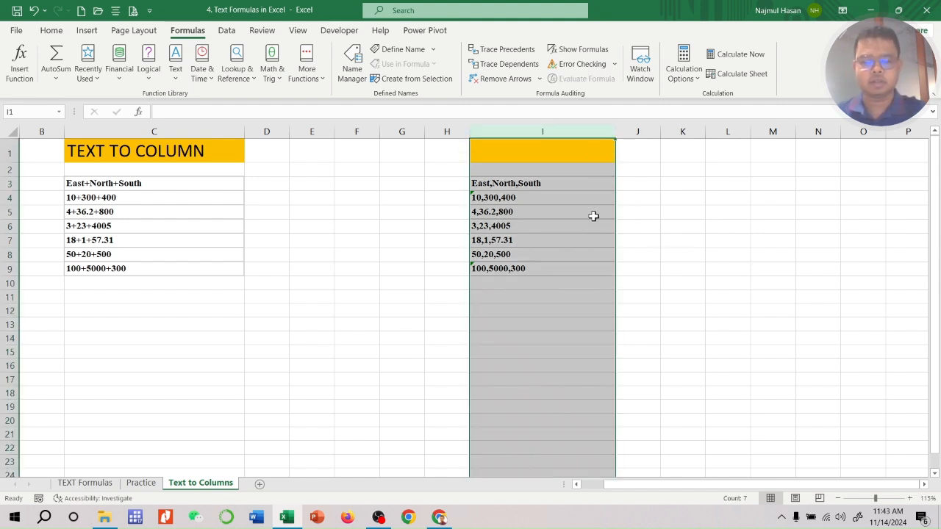
{"action": "left_click", "coordinate": [225, 33]}
{"action": "left_click", "coordinate": [474, 66]}
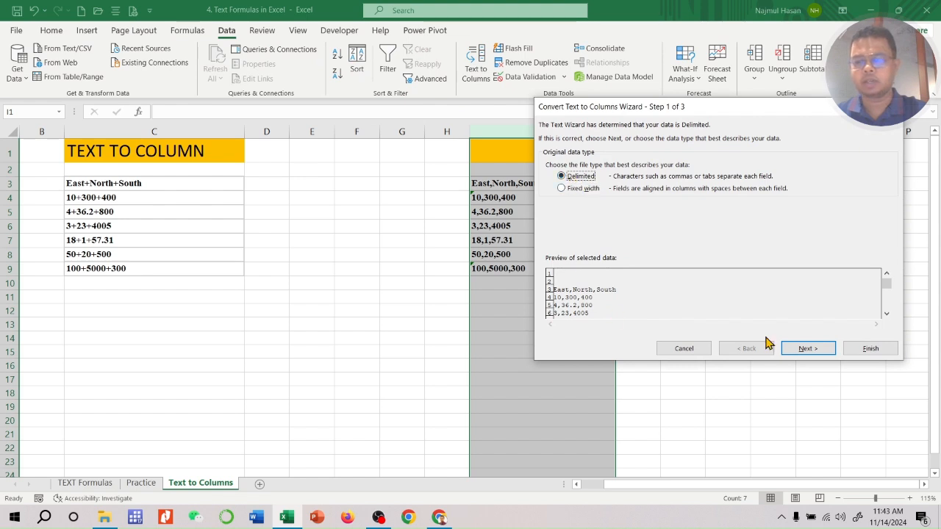
{"action": "left_click", "coordinate": [803, 350]}
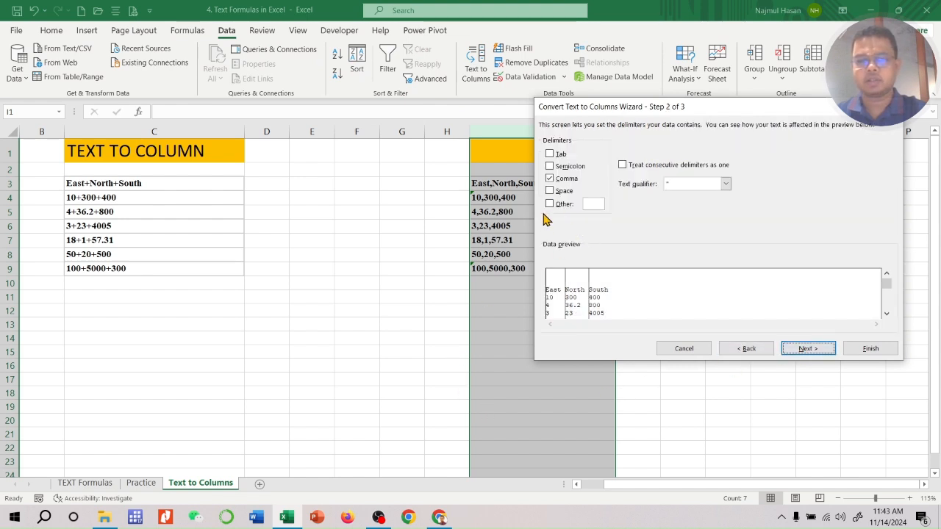
{"action": "left_click_drag", "start_coordinate": [721, 108], "coordinate": [761, 107]}
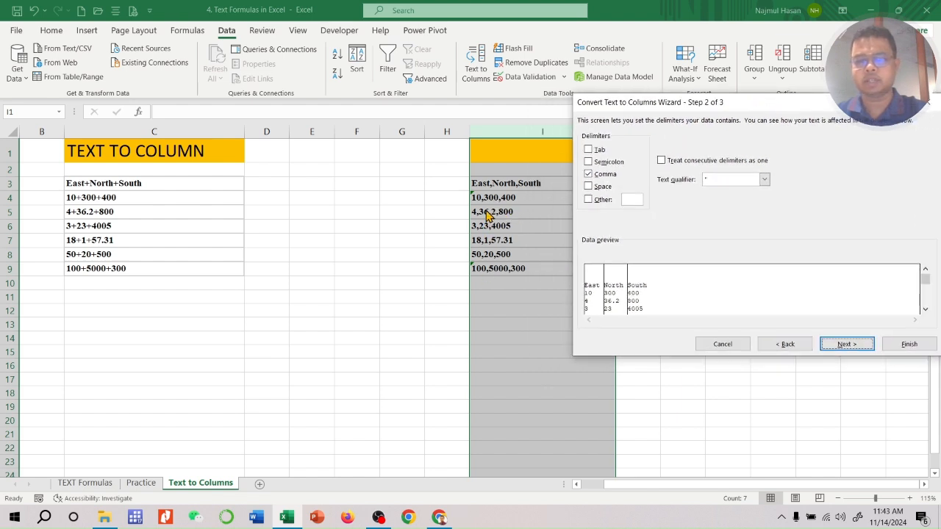
{"action": "left_click", "coordinate": [588, 174]}
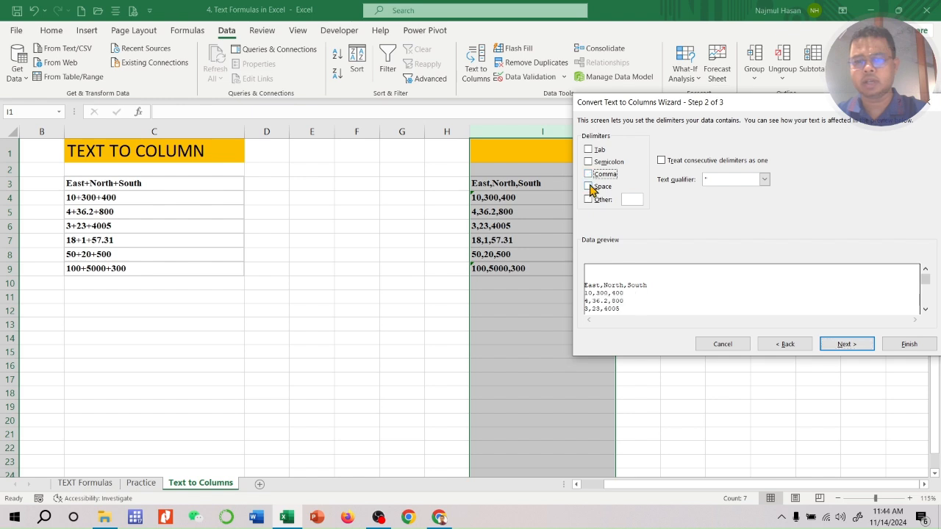
{"action": "left_click", "coordinate": [588, 174]}
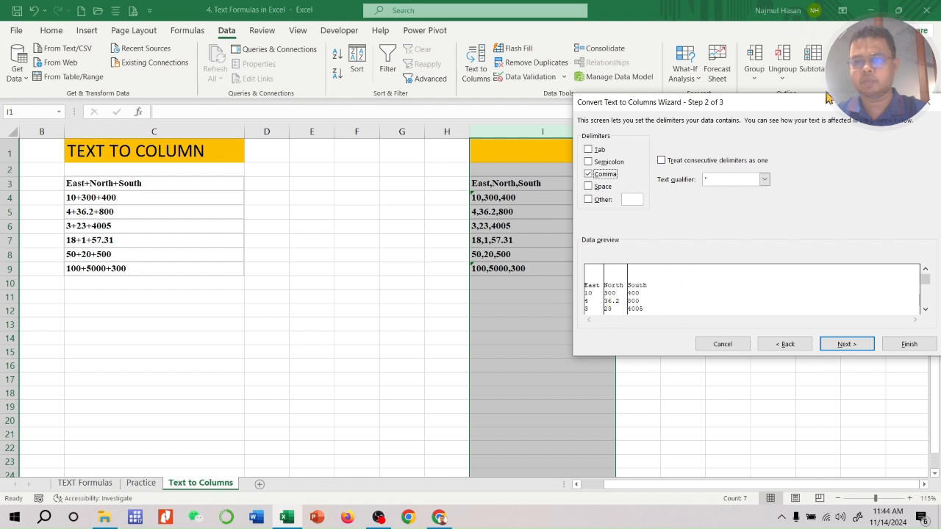
{"action": "left_click_drag", "start_coordinate": [829, 98], "coordinate": [796, 90]}
{"action": "left_click", "coordinate": [810, 341]}
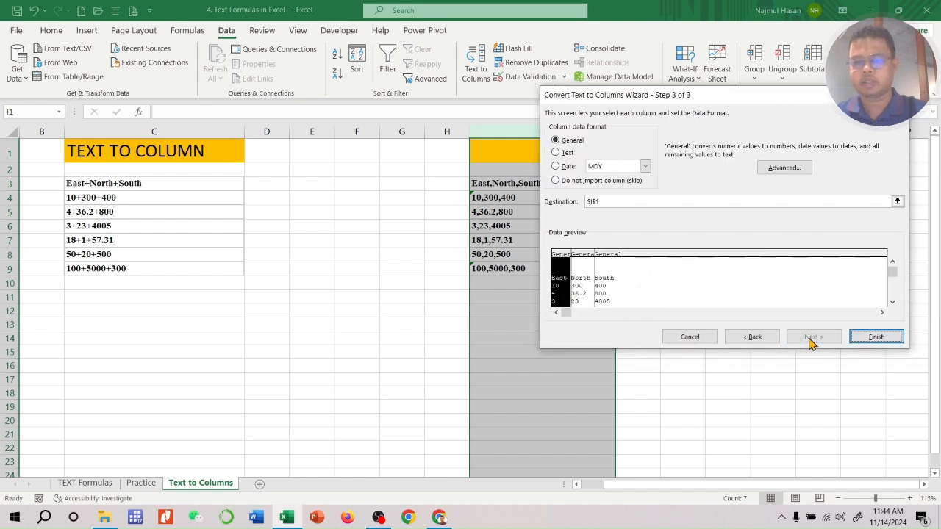
{"action": "left_click", "coordinate": [876, 340]}
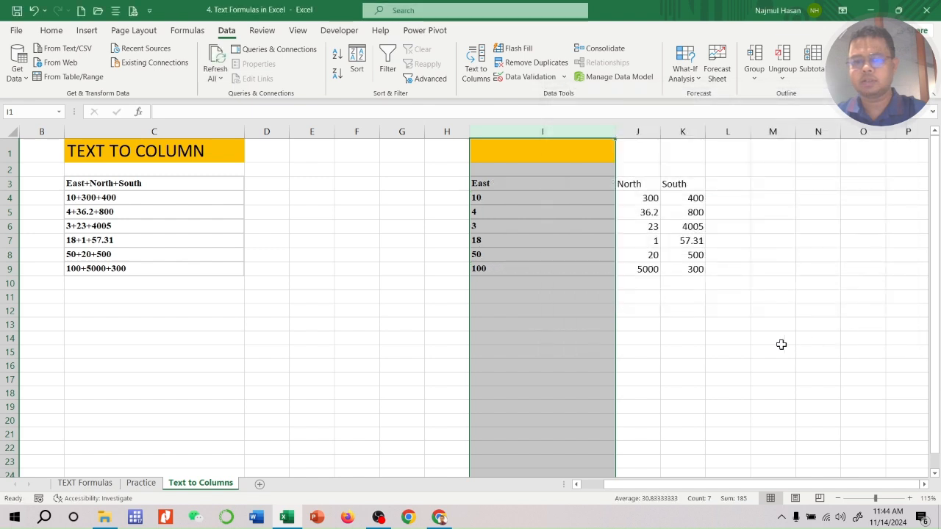
AutoFit the widths of columns I to K to their contents
{"action": "left_click_drag", "start_coordinate": [781, 344], "coordinate": [728, 338]}
{"action": "left_click_drag", "start_coordinate": [568, 131], "coordinate": [683, 132]}
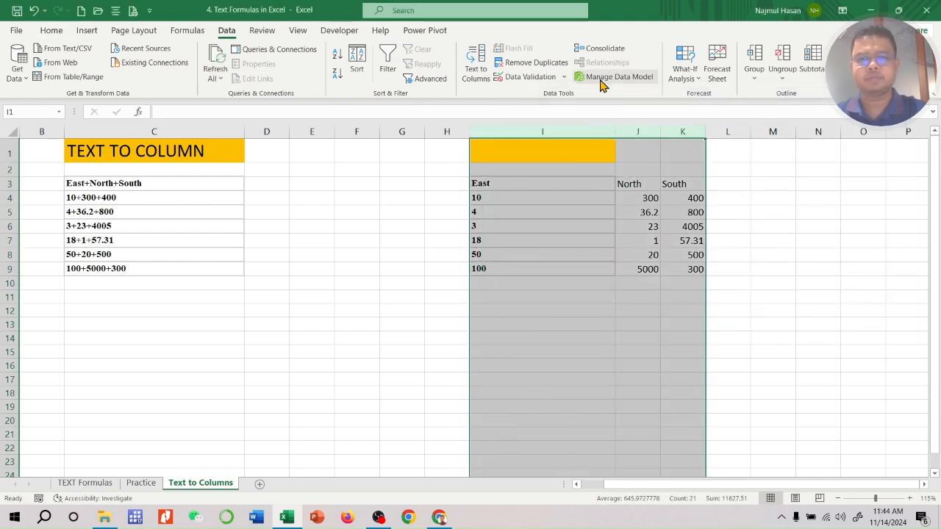
{"action": "double_click", "coordinate": [616, 133]}
{"action": "left_click", "coordinate": [694, 220]}
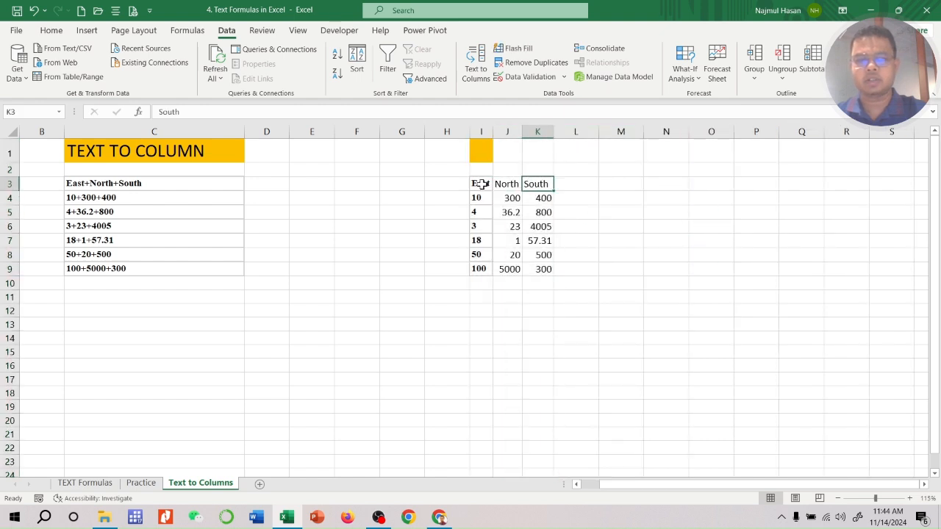
Apply all borders to the split table in I3:K9 and centre its contents horizontally
{"action": "left_click_drag", "start_coordinate": [479, 184], "coordinate": [545, 270]}
{"action": "left_click", "coordinate": [51, 30]}
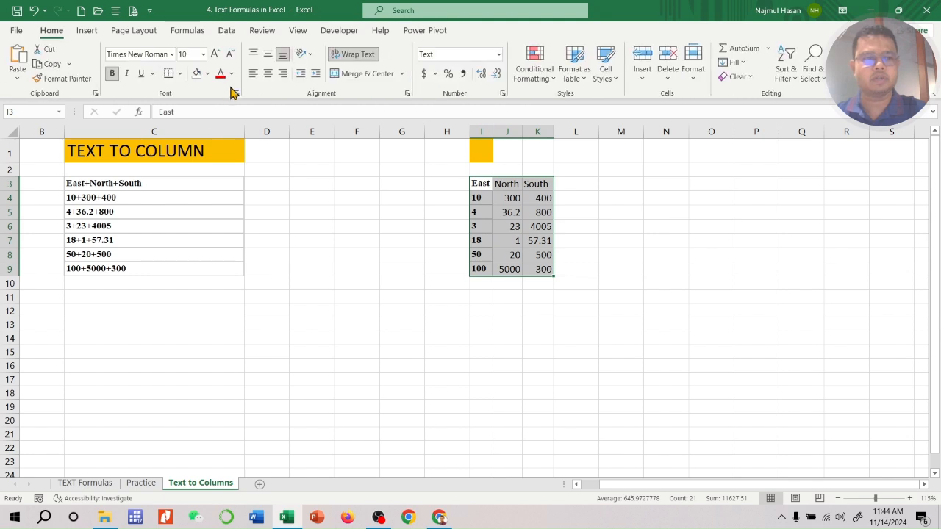
{"action": "left_click", "coordinate": [180, 74]}
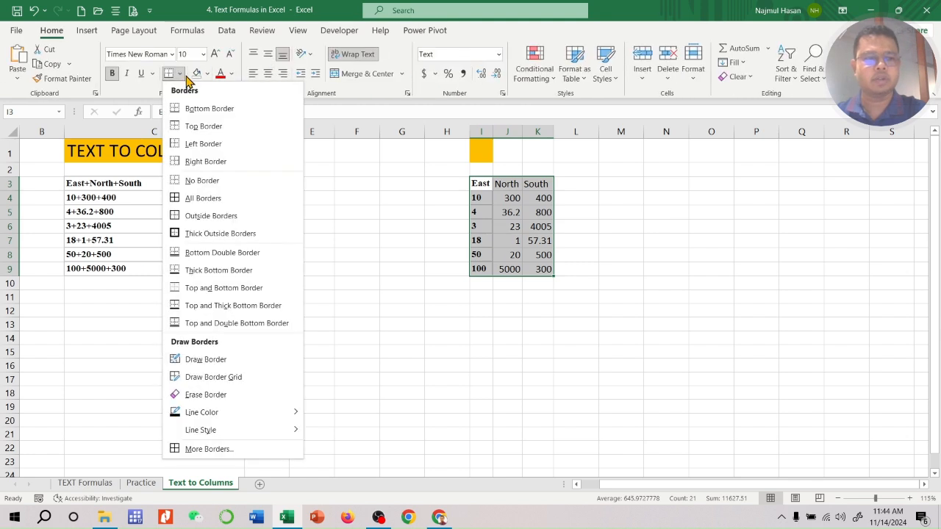
{"action": "left_click", "coordinate": [188, 200]}
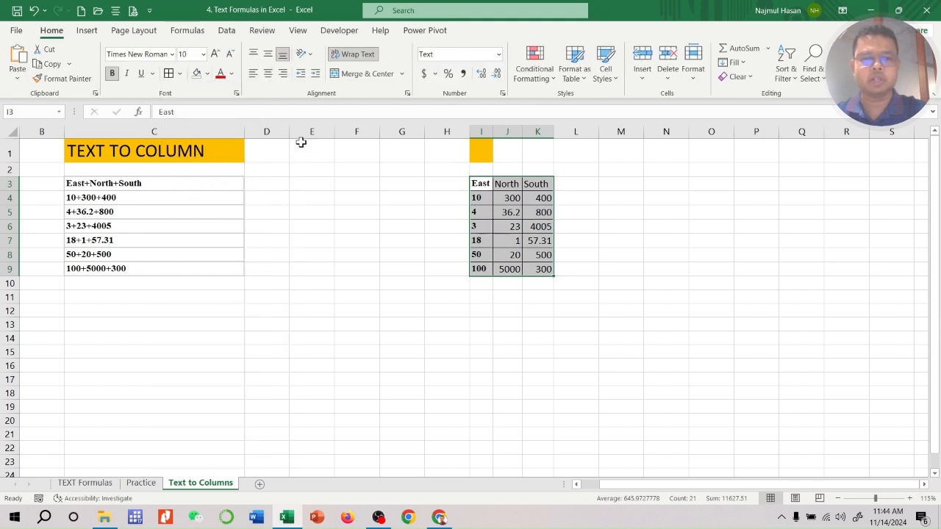
{"action": "left_click", "coordinate": [268, 74]}
{"action": "left_click", "coordinate": [514, 362]}
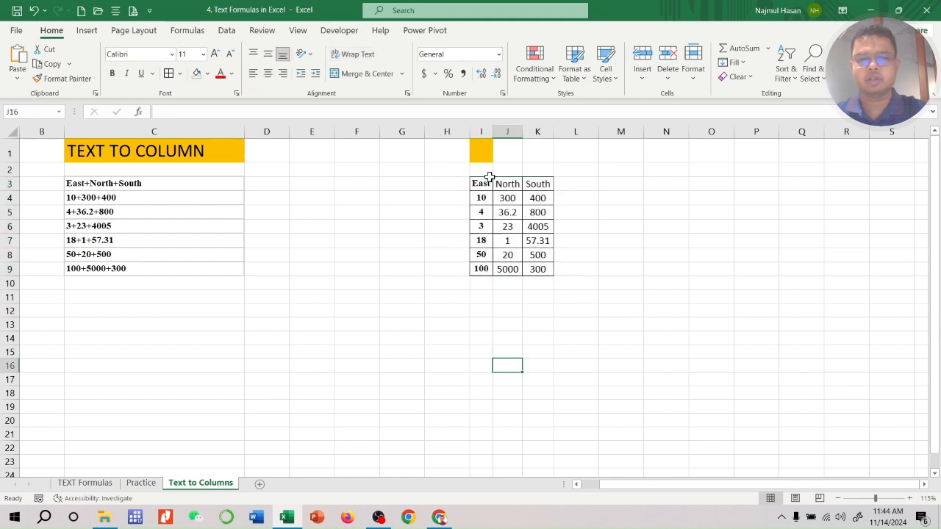
{"action": "left_click_drag", "start_coordinate": [486, 181], "coordinate": [549, 269]}
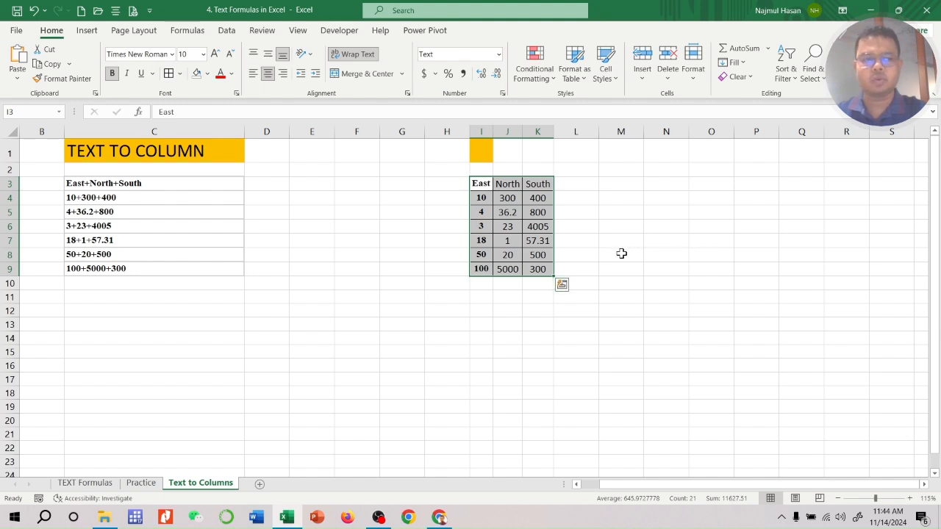
Move the TEXT TO COLUMN heading from C1 to B1 and AutoFit column B's width
{"action": "left_click", "coordinate": [208, 154]}
{"action": "left_click_drag", "start_coordinate": [219, 163], "coordinate": [41, 151]}
{"action": "left_click", "coordinate": [168, 391]}
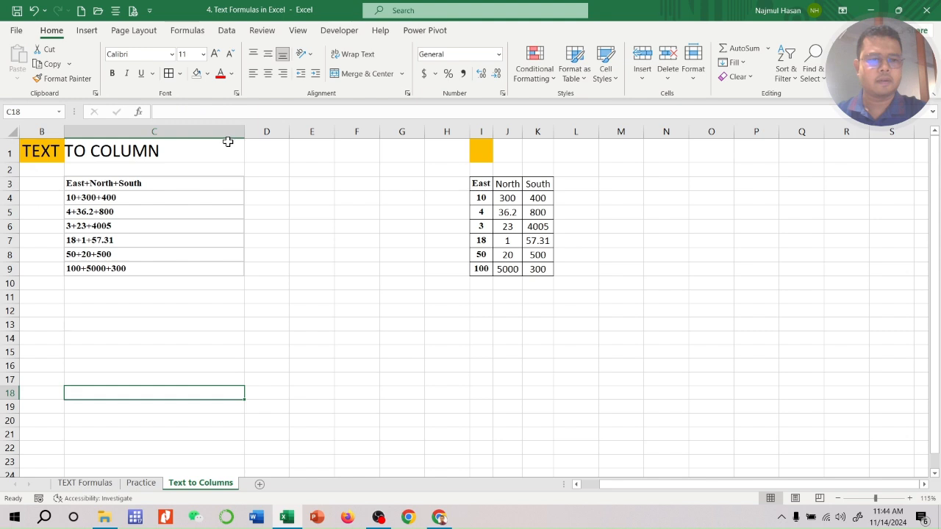
{"action": "double_click", "coordinate": [64, 132]}
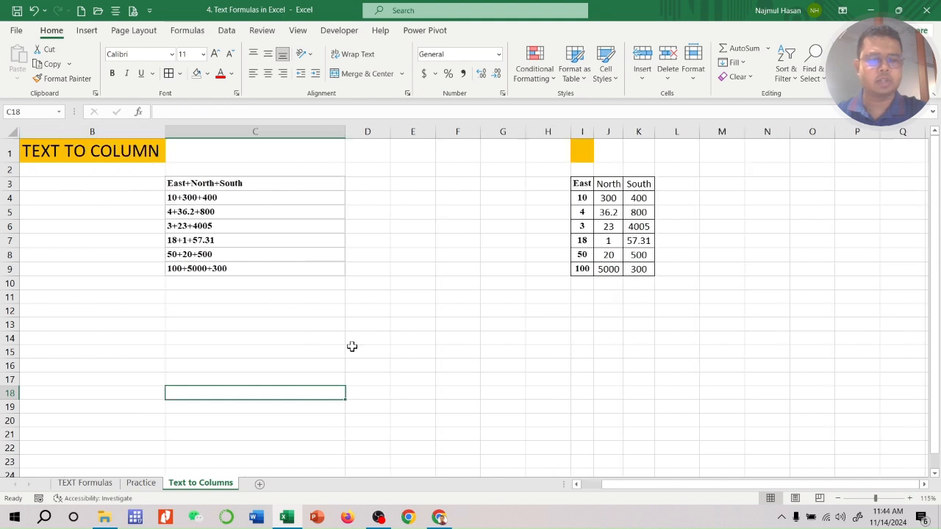
{"action": "left_click", "coordinate": [431, 378]}
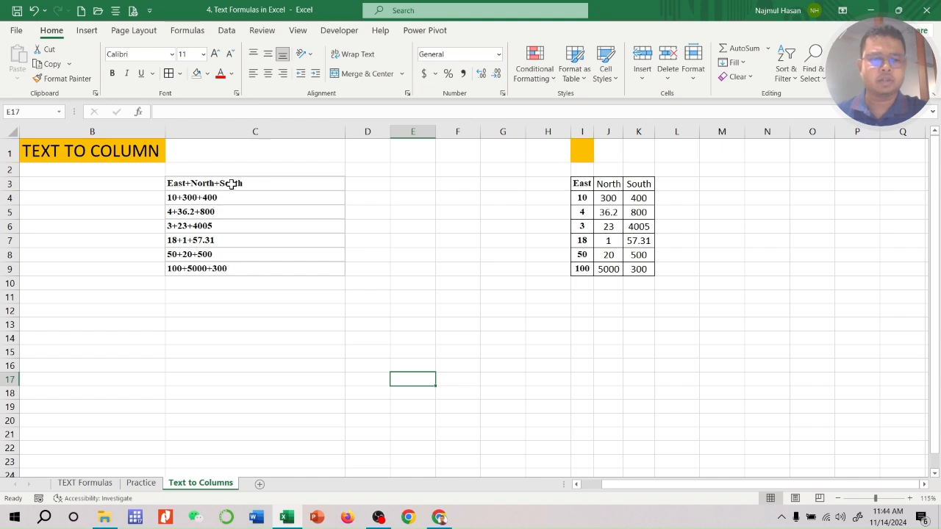
{"action": "left_click_drag", "start_coordinate": [229, 185], "coordinate": [218, 272]}
{"action": "left_click", "coordinate": [407, 350]}
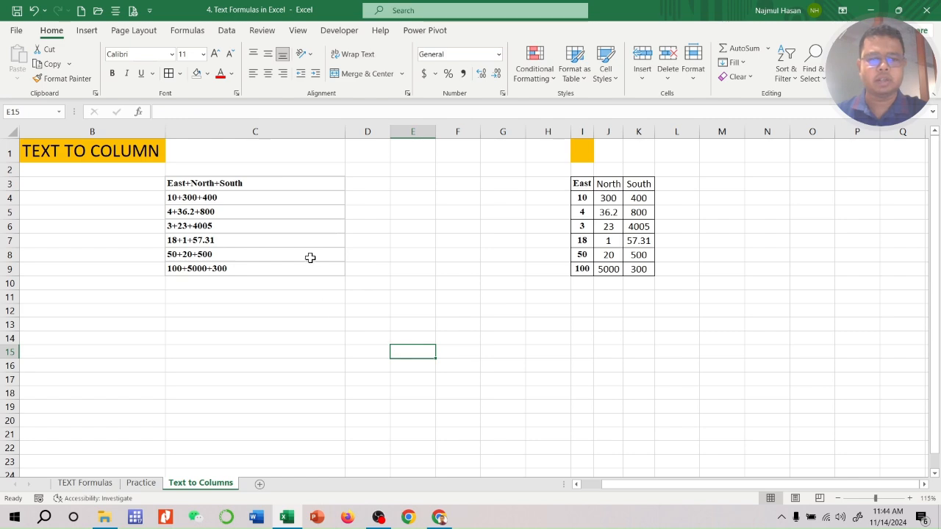
Split column C with Text to Columns as delimited data, replacing the comma delimiter with the custom delimiter +
{"action": "left_click", "coordinate": [292, 131]}
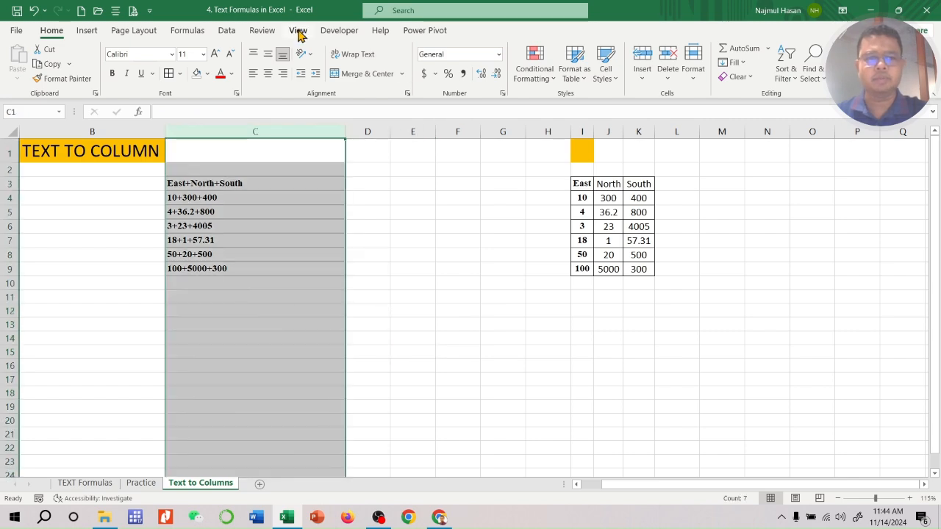
{"action": "left_click", "coordinate": [226, 30]}
{"action": "left_click", "coordinate": [475, 68]}
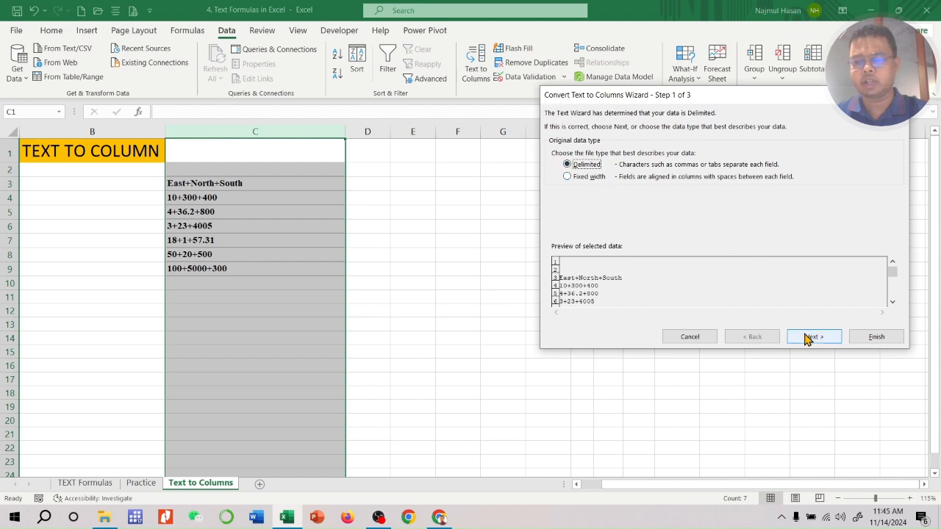
{"action": "left_click", "coordinate": [808, 339]}
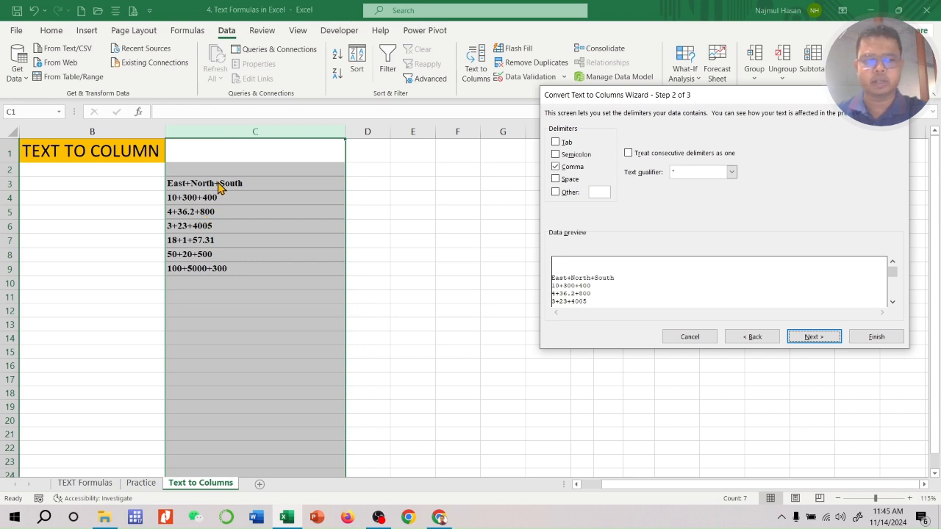
{"action": "left_click", "coordinate": [555, 167]}
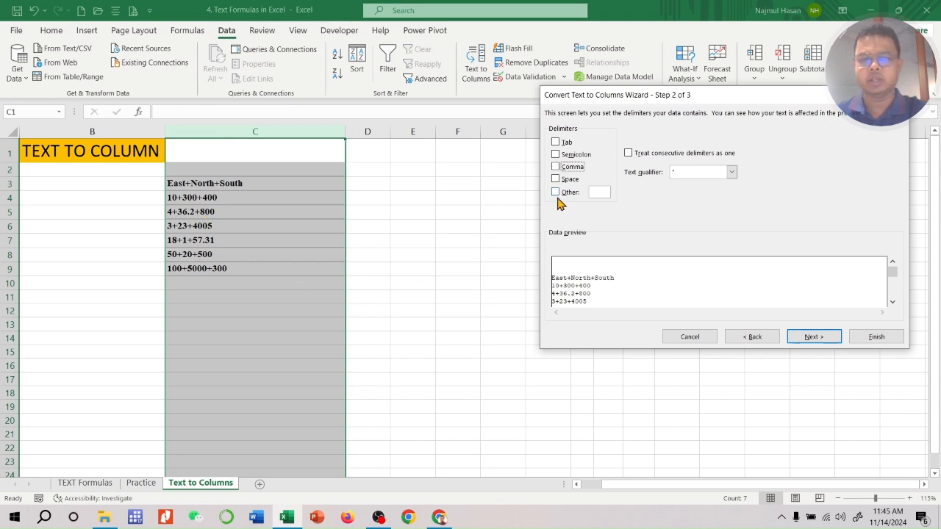
{"action": "left_click", "coordinate": [556, 193]}
{"action": "type", "text": "+"}
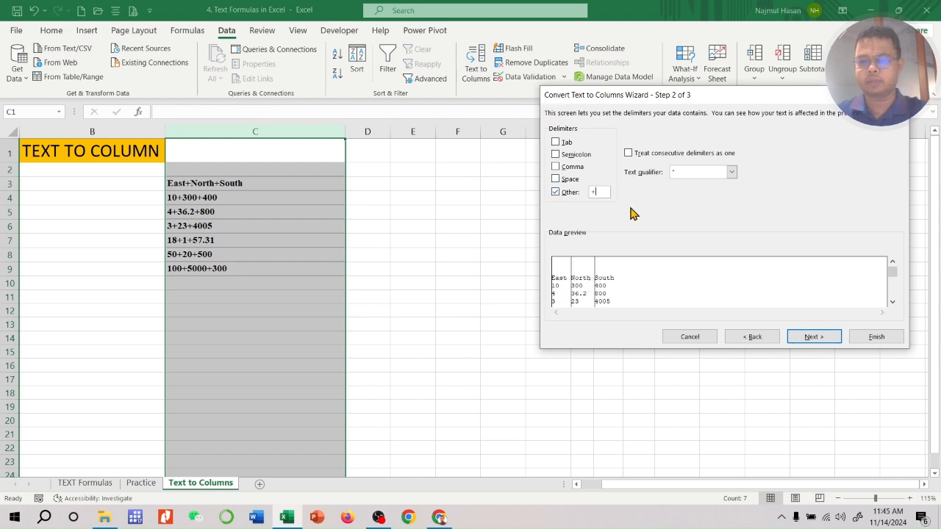
{"action": "left_click", "coordinate": [794, 337]}
{"action": "left_click", "coordinate": [875, 336]}
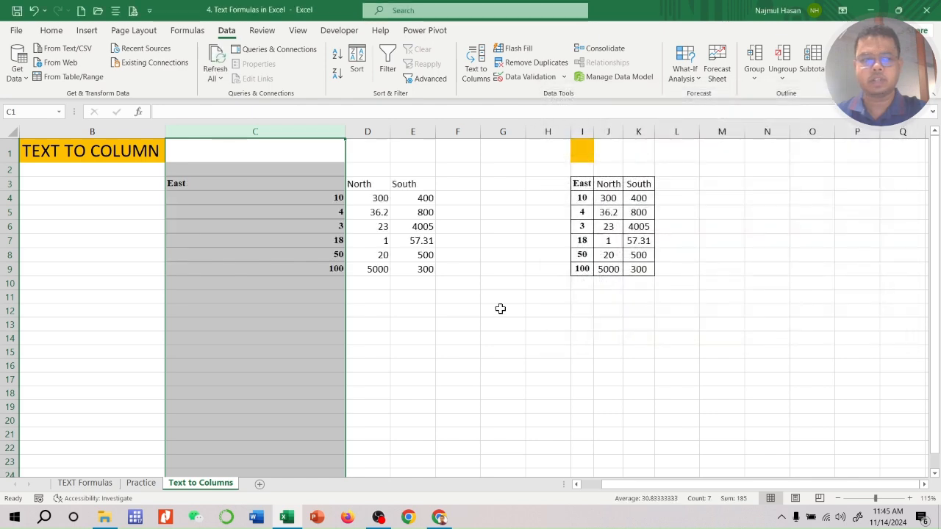
AutoFit the widths of columns C to E to their contents
{"action": "left_click", "coordinate": [416, 338]}
{"action": "left_click_drag", "start_coordinate": [319, 131], "coordinate": [435, 132]}
{"action": "double_click", "coordinate": [435, 132]}
{"action": "left_click", "coordinate": [271, 255]}
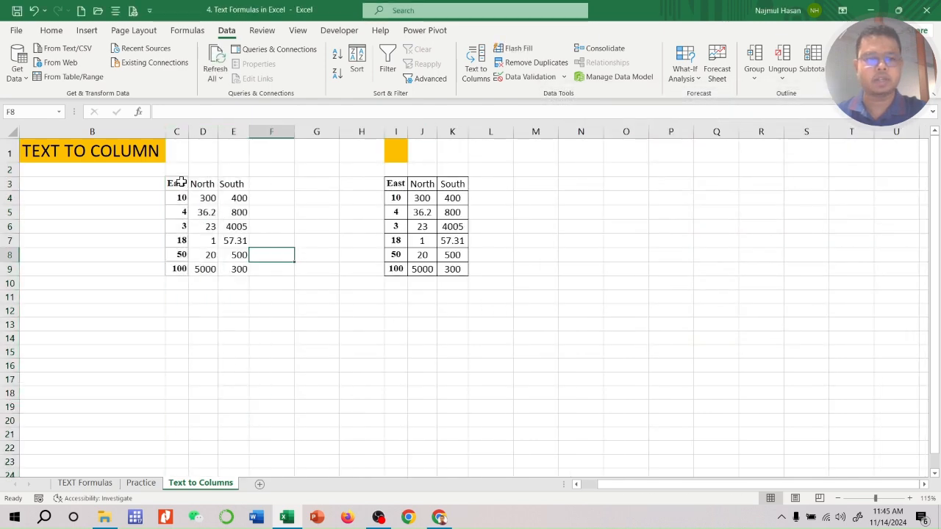
Apply all borders to the split table in C3:E9 and centre its contents horizontally
{"action": "left_click_drag", "start_coordinate": [180, 182], "coordinate": [242, 270]}
{"action": "left_click", "coordinate": [52, 30]}
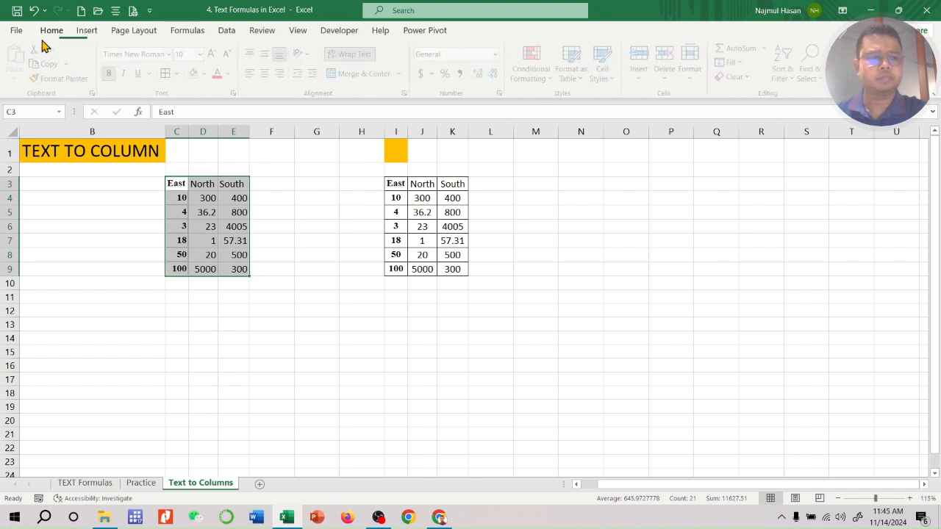
{"action": "left_click", "coordinate": [169, 74]}
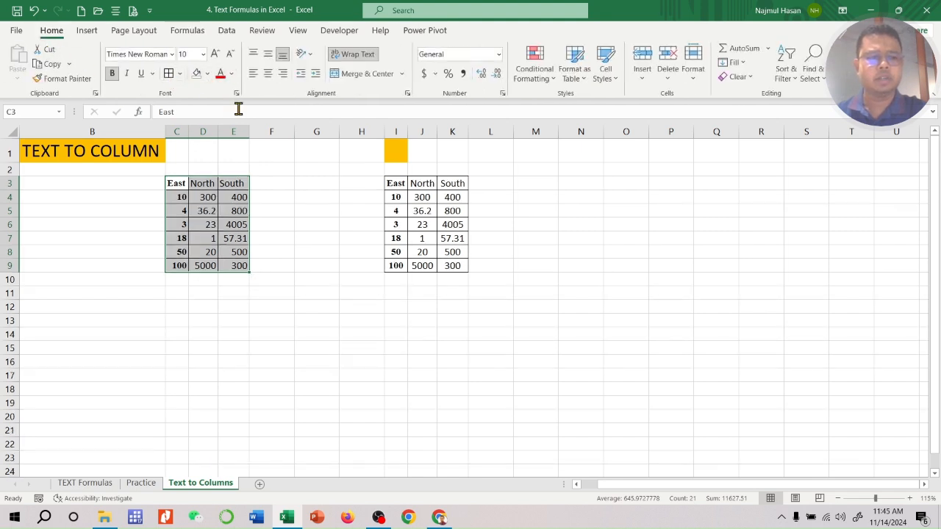
{"action": "left_click", "coordinate": [268, 73]}
{"action": "left_click", "coordinate": [284, 390]}
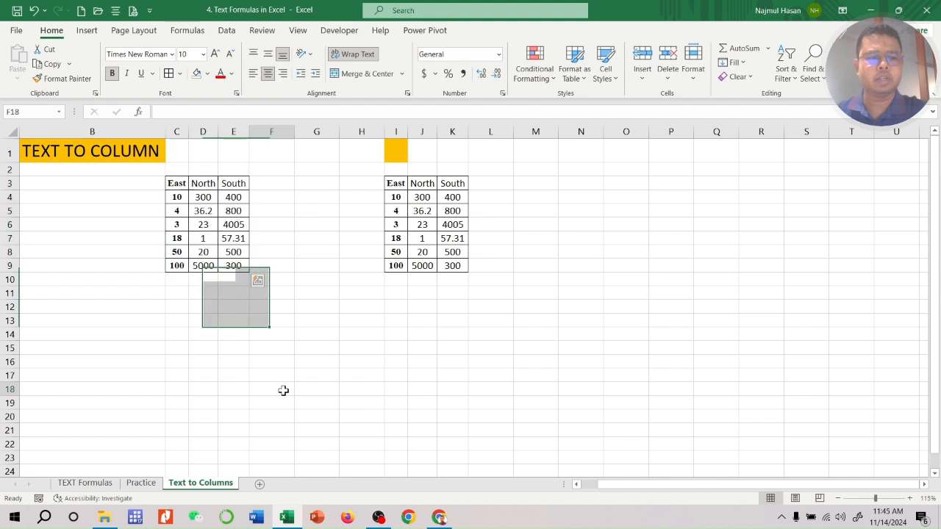
{"action": "left_click", "coordinate": [226, 30]}
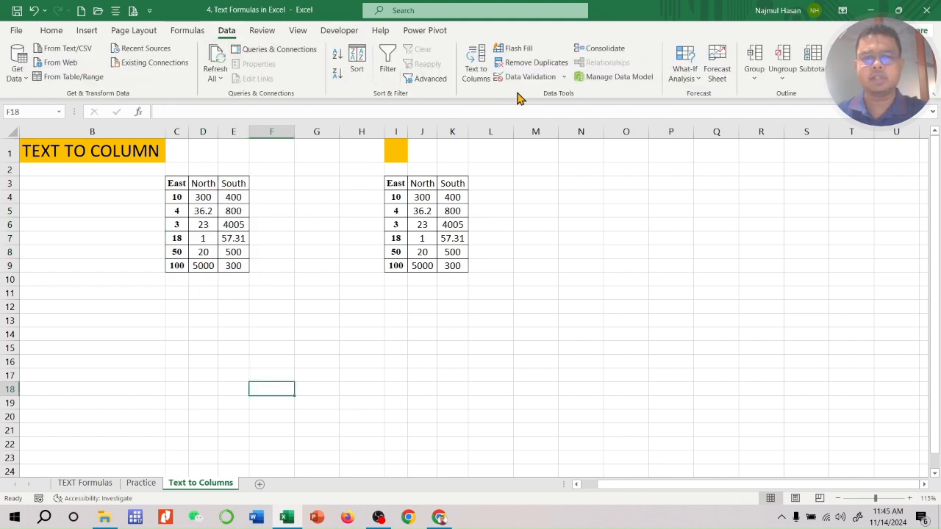
{"action": "left_click", "coordinate": [479, 73]}
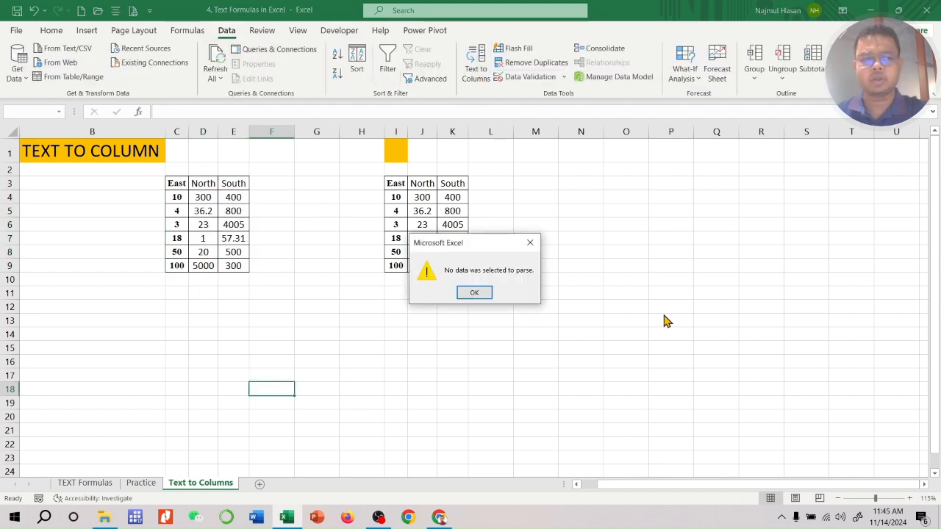
{"action": "key", "text": "Return"}
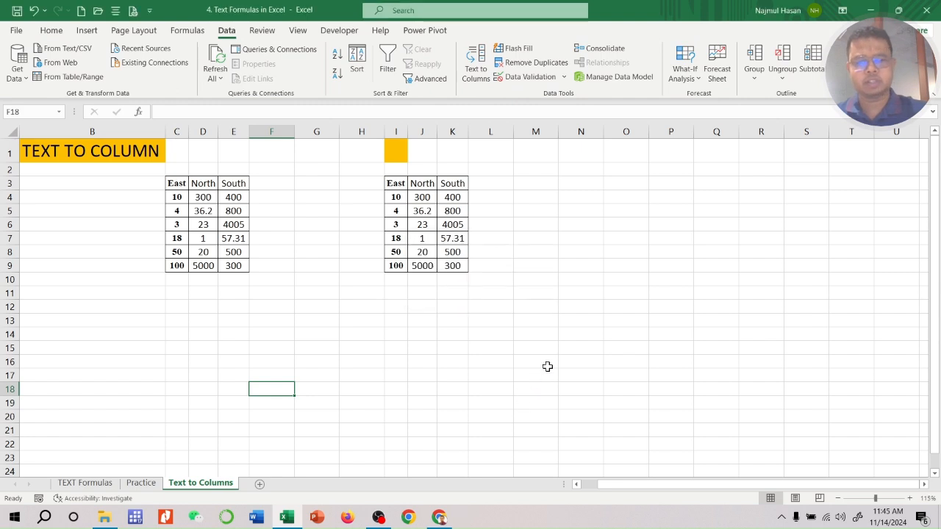
{"action": "left_click", "coordinate": [616, 336]}
Start Text to Columns on column B as delimited data, examine the available delimiters and the custom delimiter field, and cancel the wizard
{"action": "left_click", "coordinate": [150, 131]}
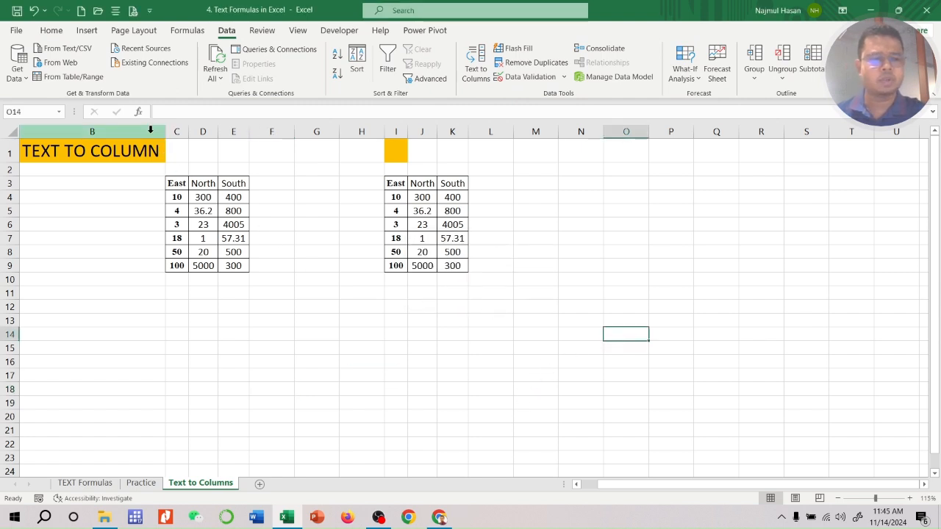
{"action": "left_click", "coordinate": [150, 130]}
{"action": "left_click", "coordinate": [477, 70]}
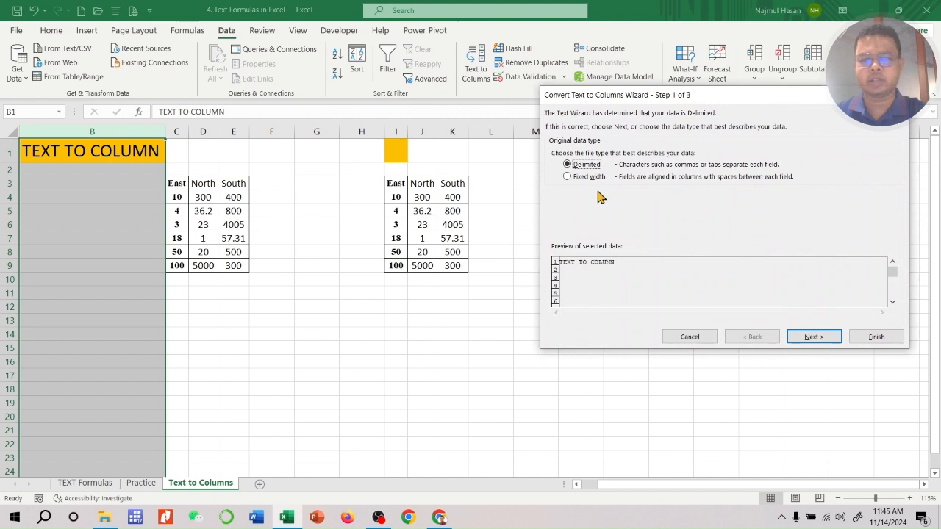
{"action": "left_click", "coordinate": [812, 338]}
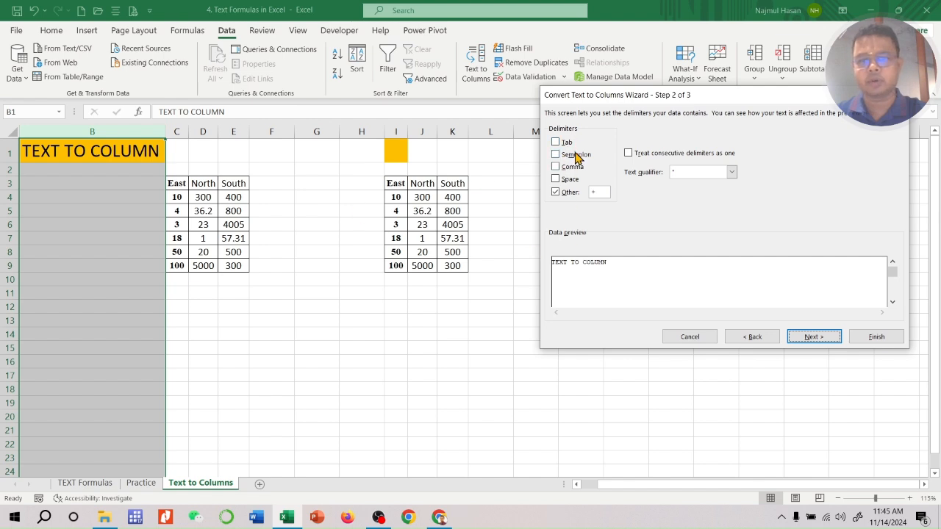
{"action": "left_click", "coordinate": [555, 193]}
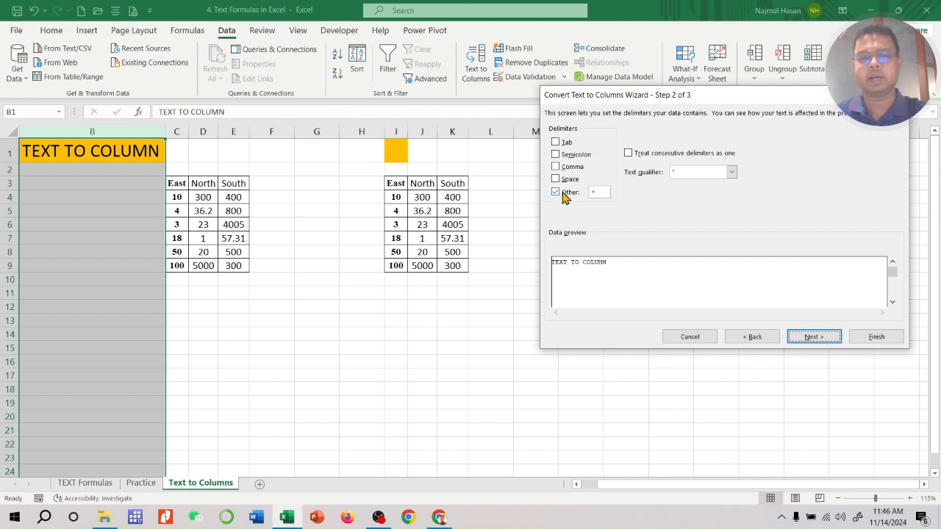
{"action": "left_click", "coordinate": [604, 193]}
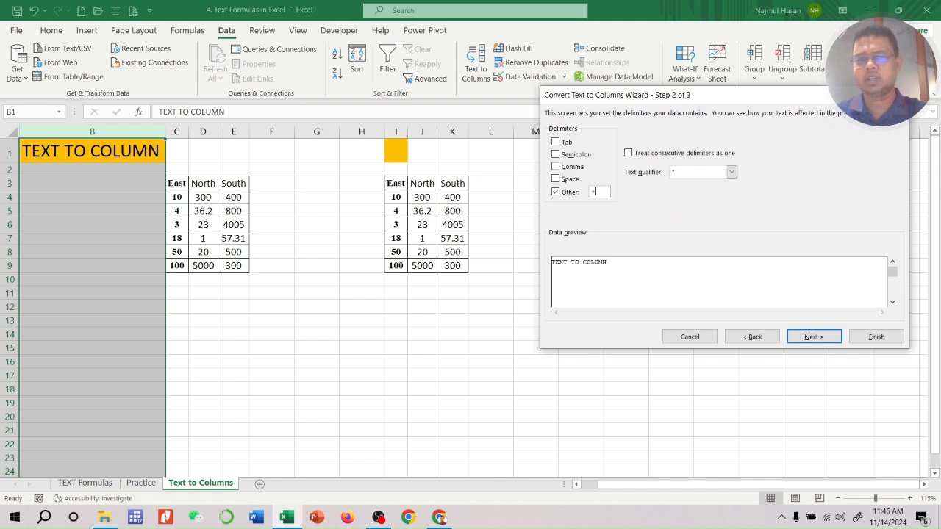
{"action": "key", "text": "Escape"}
{"action": "left_click", "coordinate": [614, 247]}
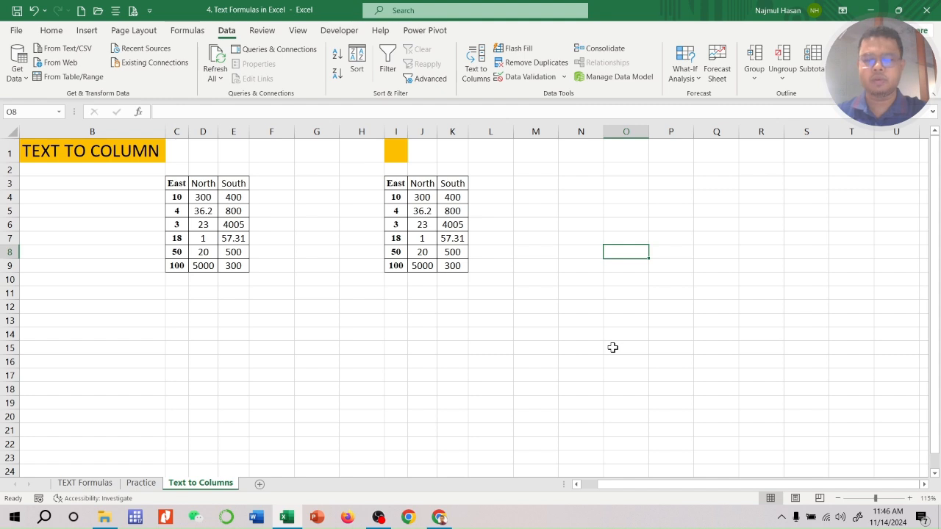
{"action": "mouse_move", "coordinate": [378, 520]}
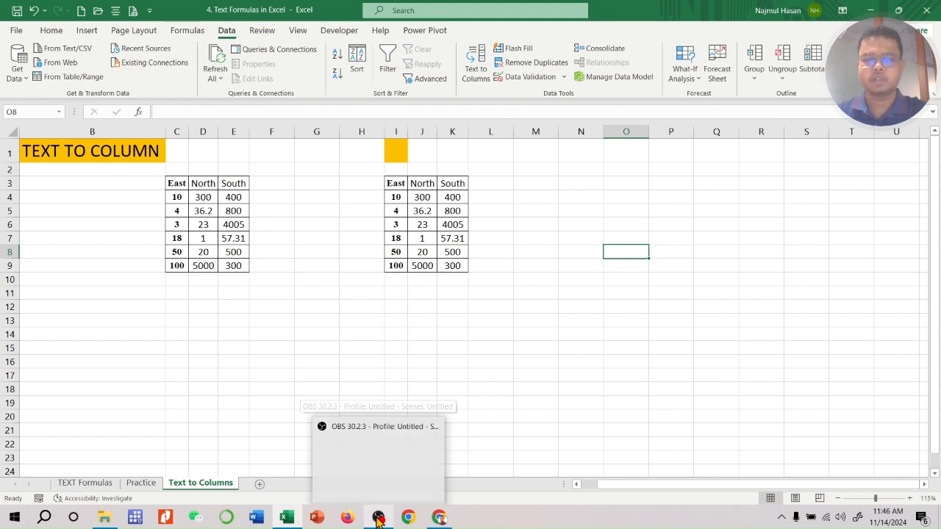